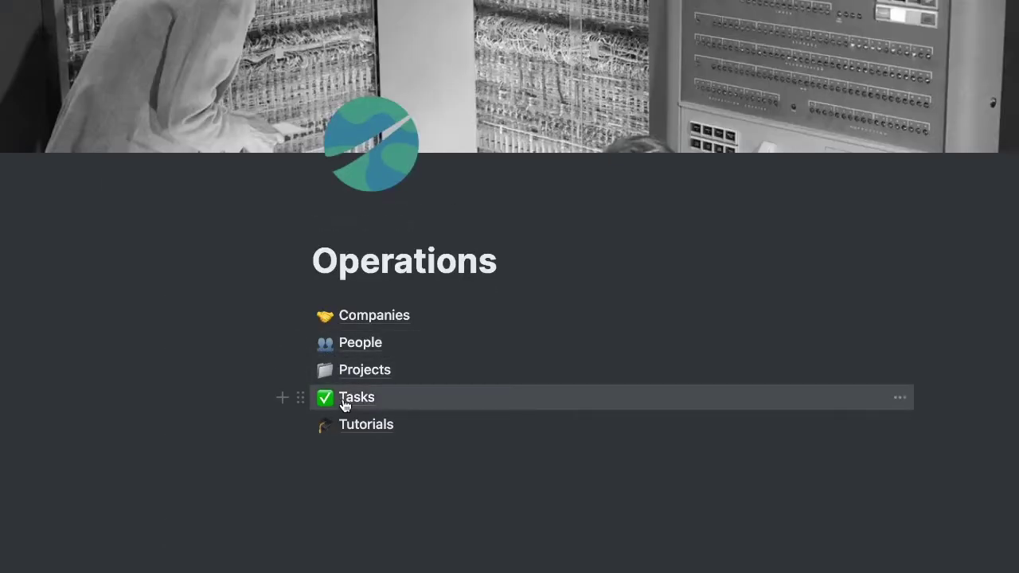
Open the Tasks database in Notion and scroll through its table.
left_click(346, 399)
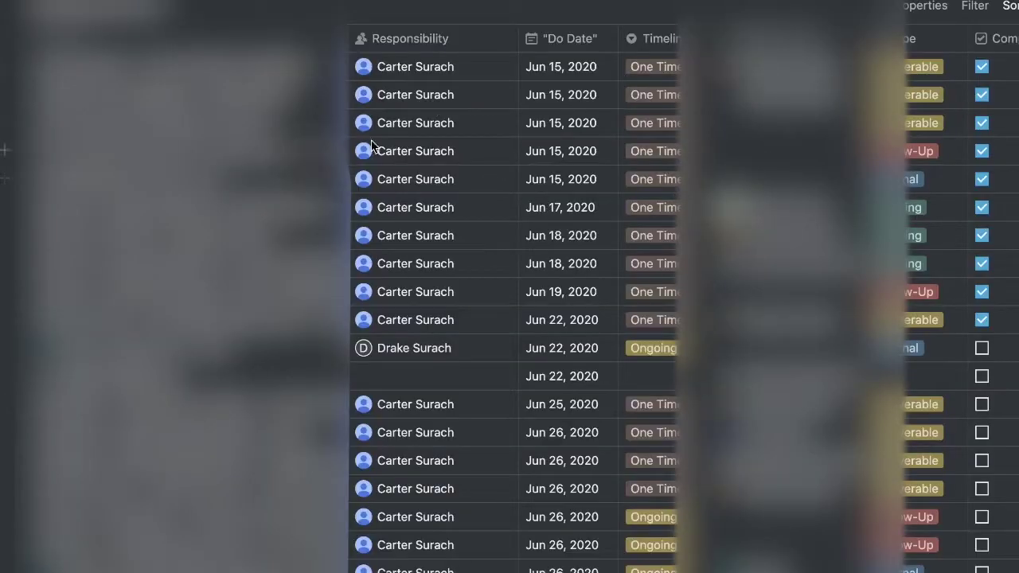
scroll(522, 158, "down", 5)
scroll(522, 158, "up", 5)
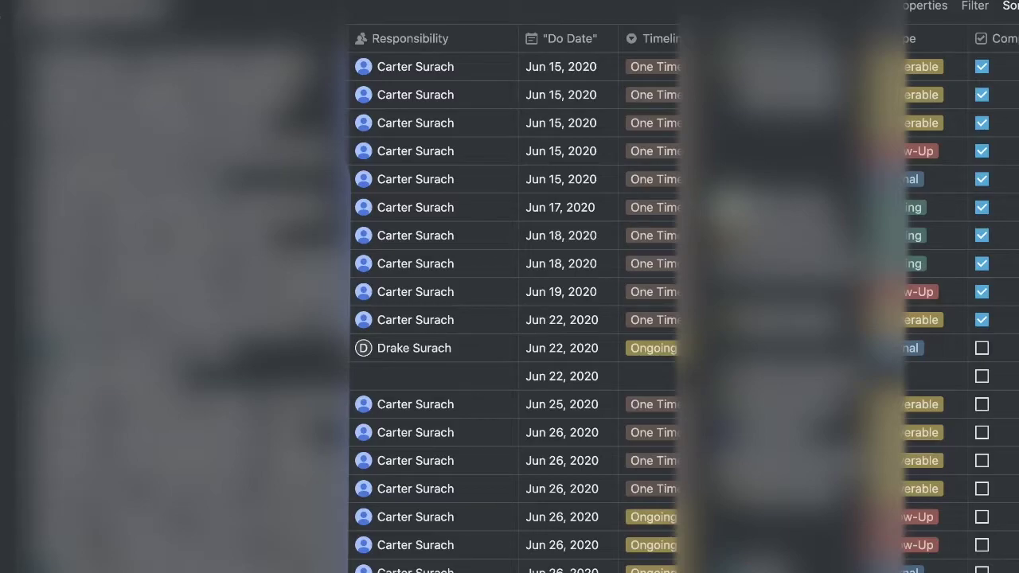
scroll(514, 303, "down", 3)
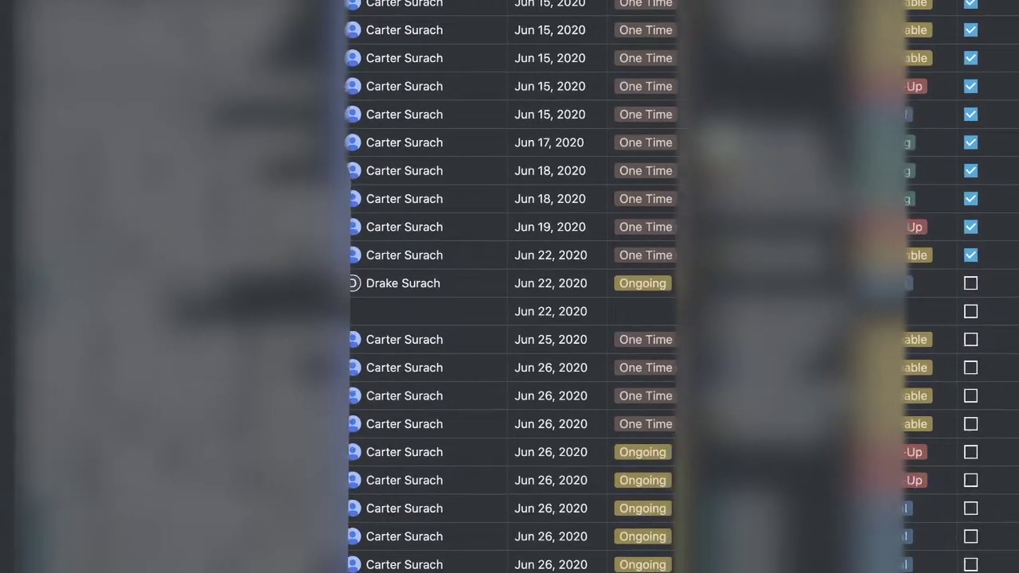
scroll(513, 302, "up", 3)
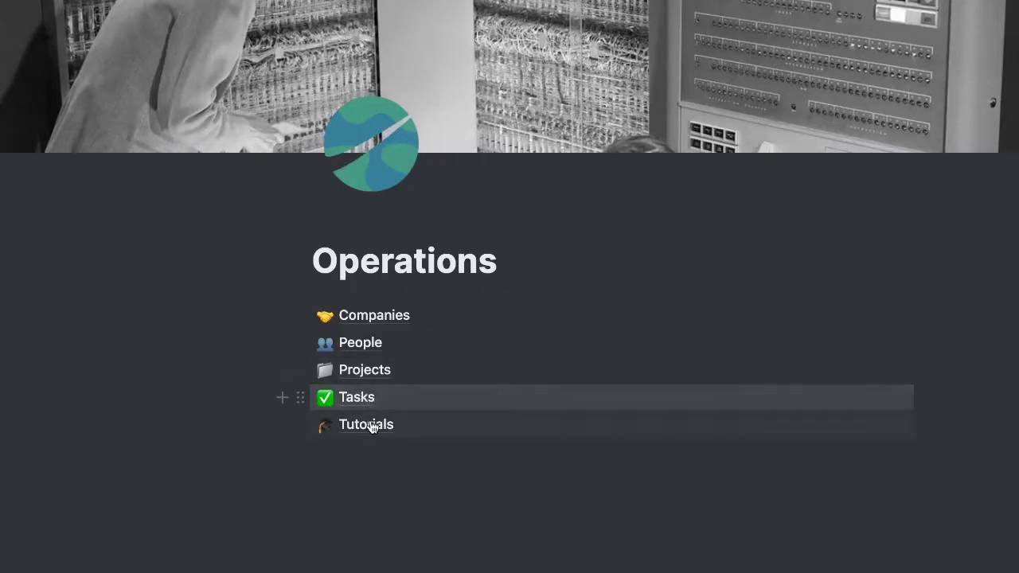
Open the Tutorials database page from Operations and scroll through it.
left_click(371, 427)
scroll(371, 139, "down", 5)
scroll(371, 141, "down", 5)
scroll(117, 4, "up", 9)
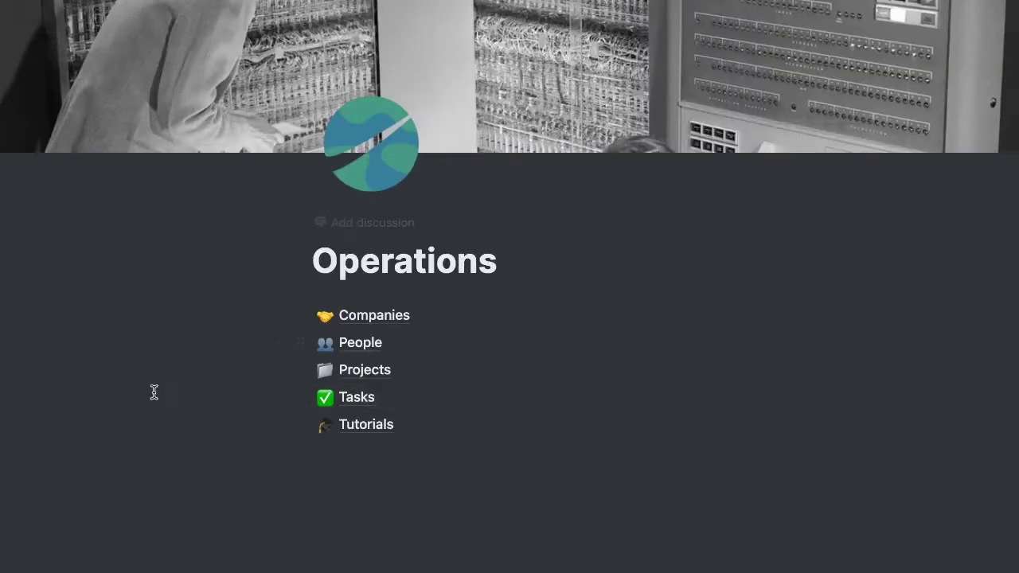
Marquee-select the five page links on Operations, then clear the selection.
left_click_drag(182, 273, 390, 425)
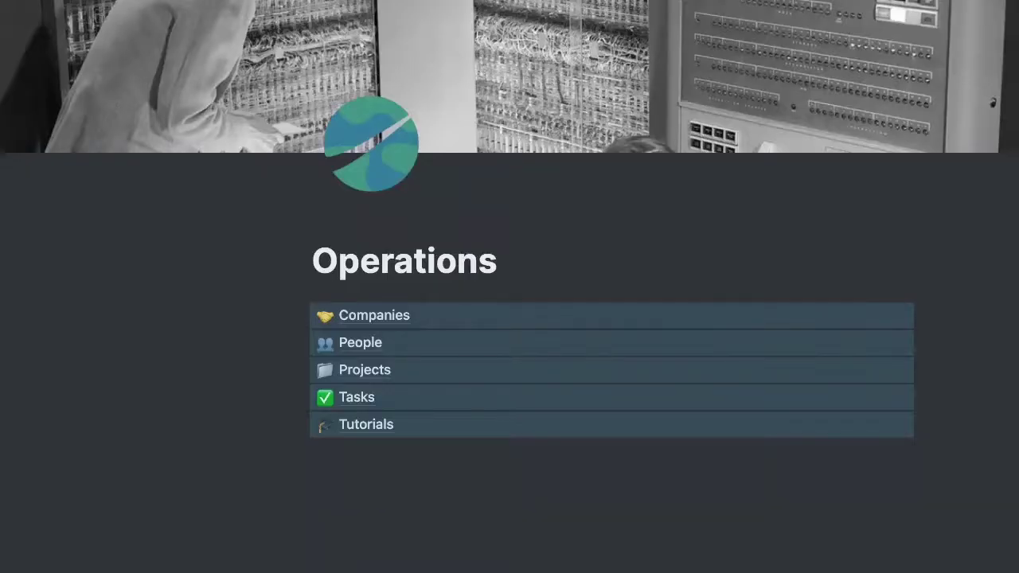
left_click(184, 239)
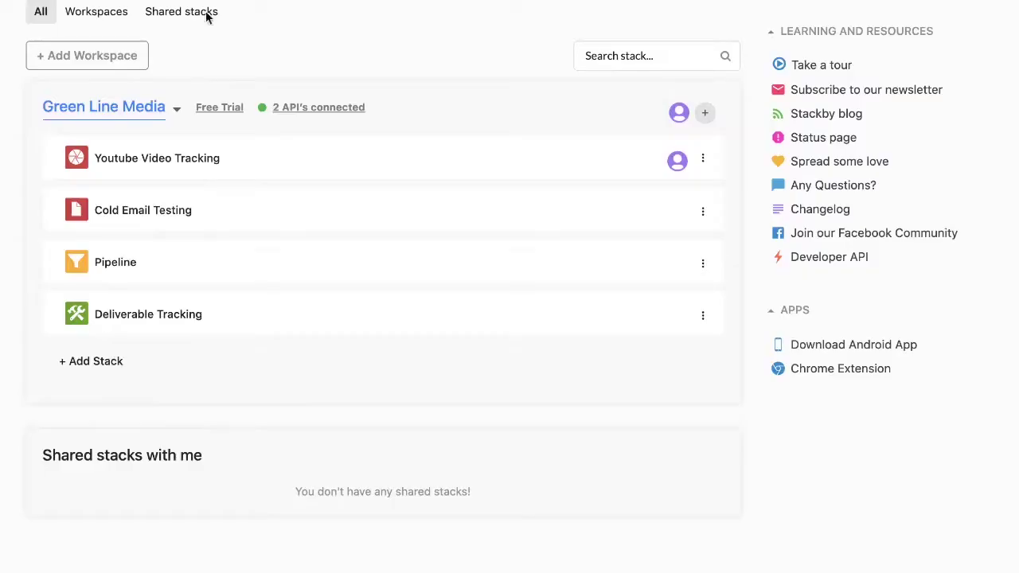
Open Youtube Video Tracking, narrow API Configuration and refresh the first video's API data.
left_click(119, 162)
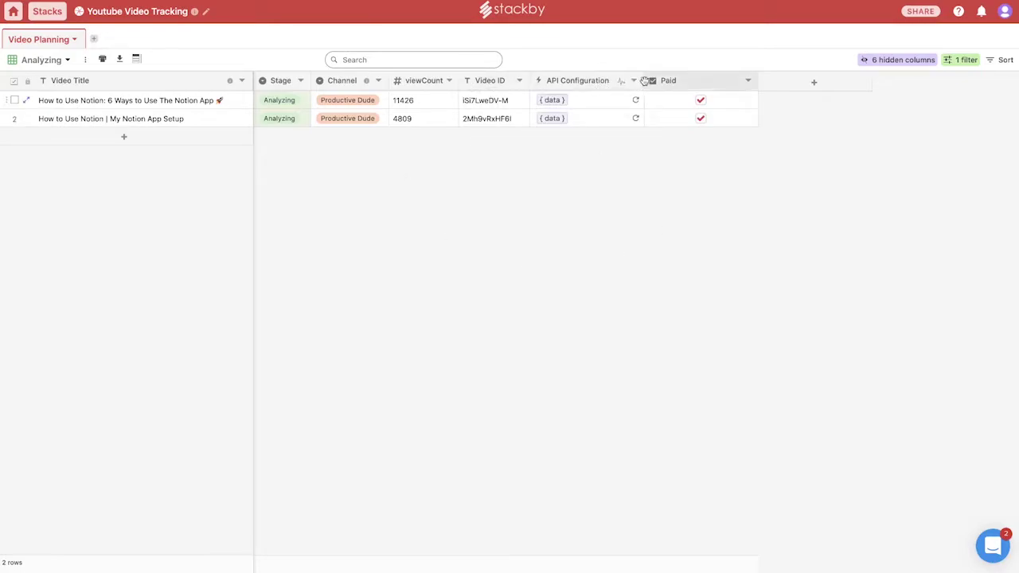
left_click_drag(645, 81, 626, 81)
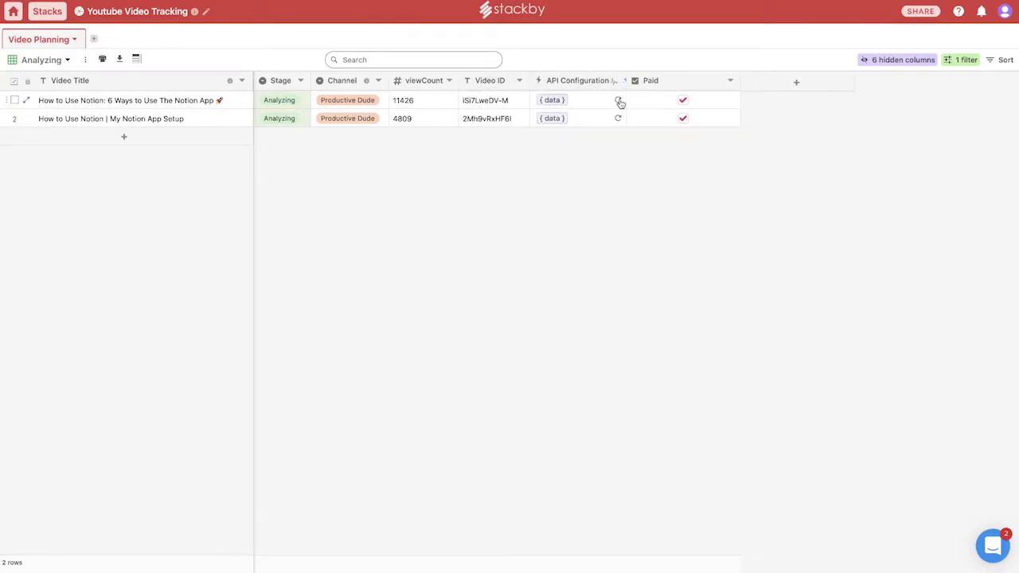
left_click(618, 102)
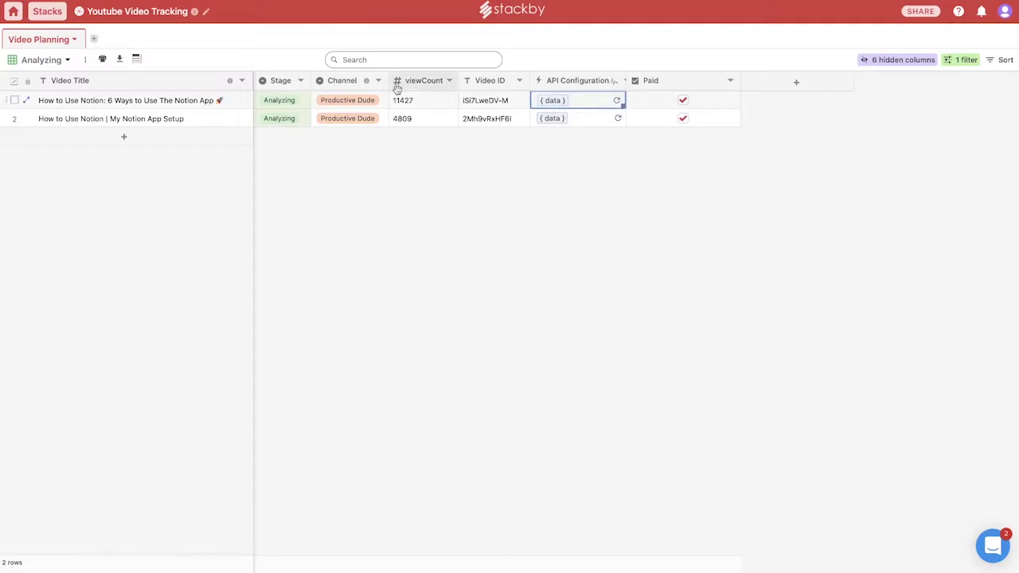
left_click(417, 107)
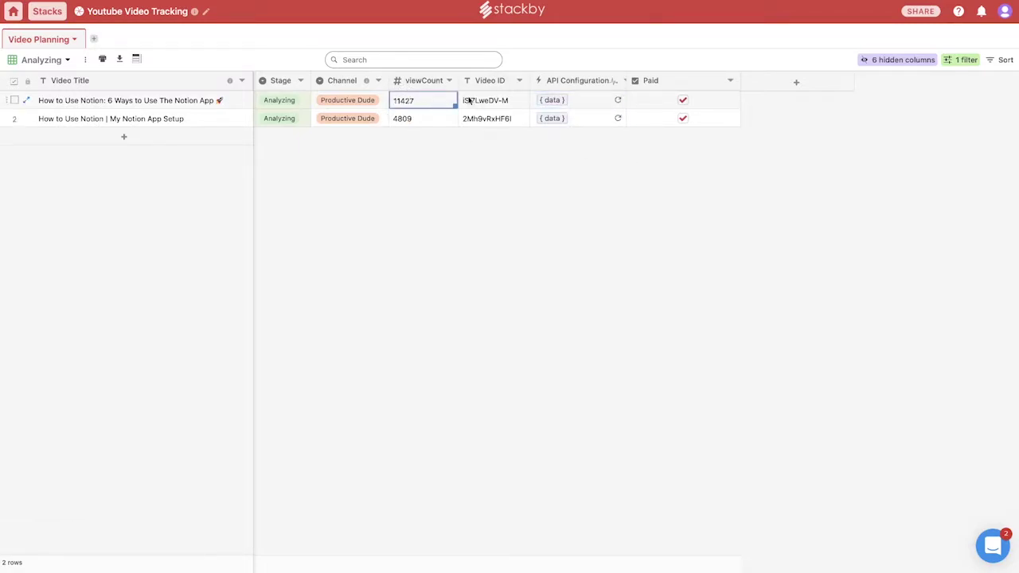
Refresh the second video's API data and select both view counts, 11427 and 4809.
left_click(620, 120)
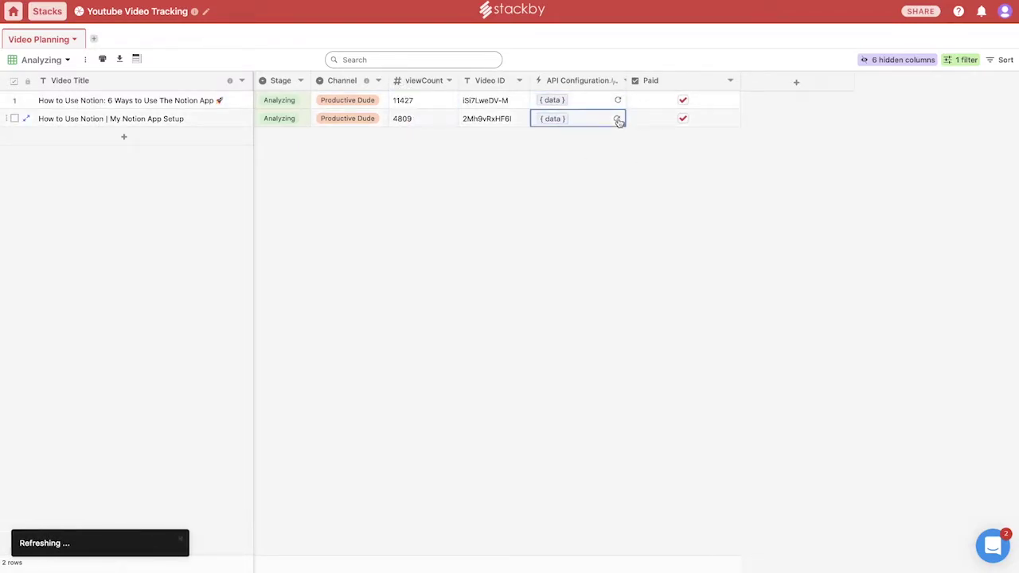
left_click(397, 109)
left_click(402, 117)
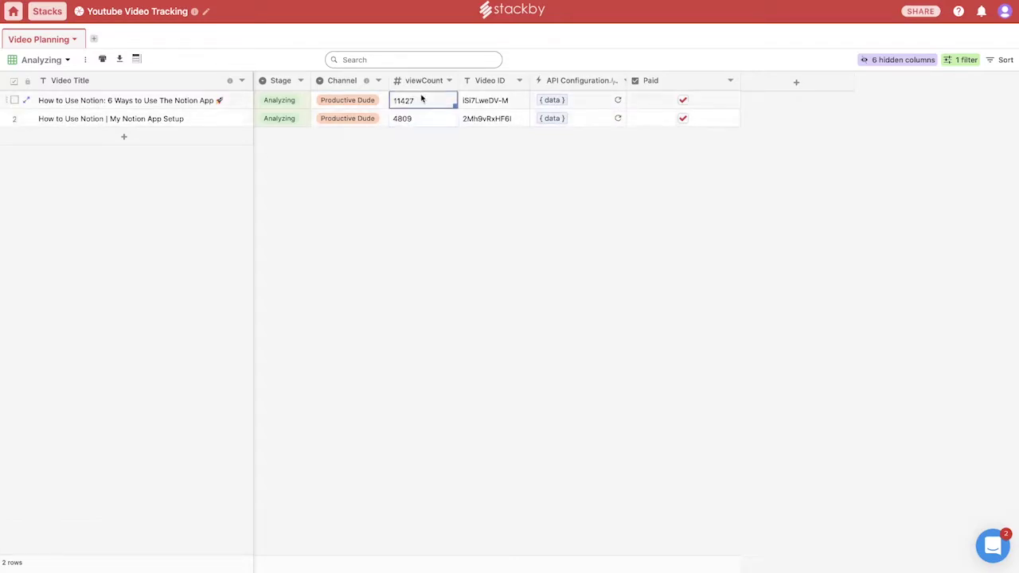
left_click_drag(421, 99, 421, 120)
Rename the viewCount column to 'View Count' in its column properties and apply.
double_click(421, 79)
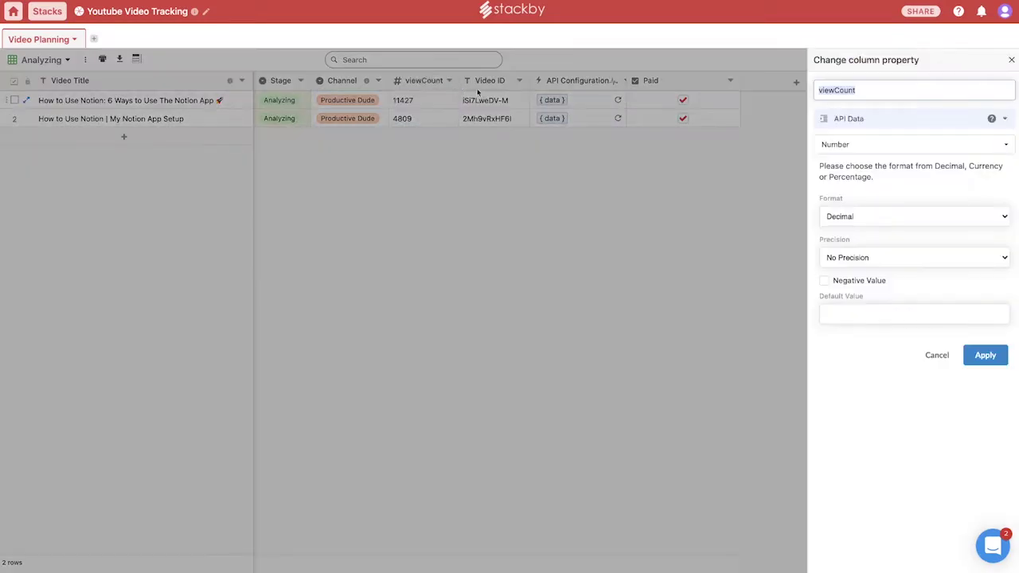
type("Vi")
left_click(984, 355)
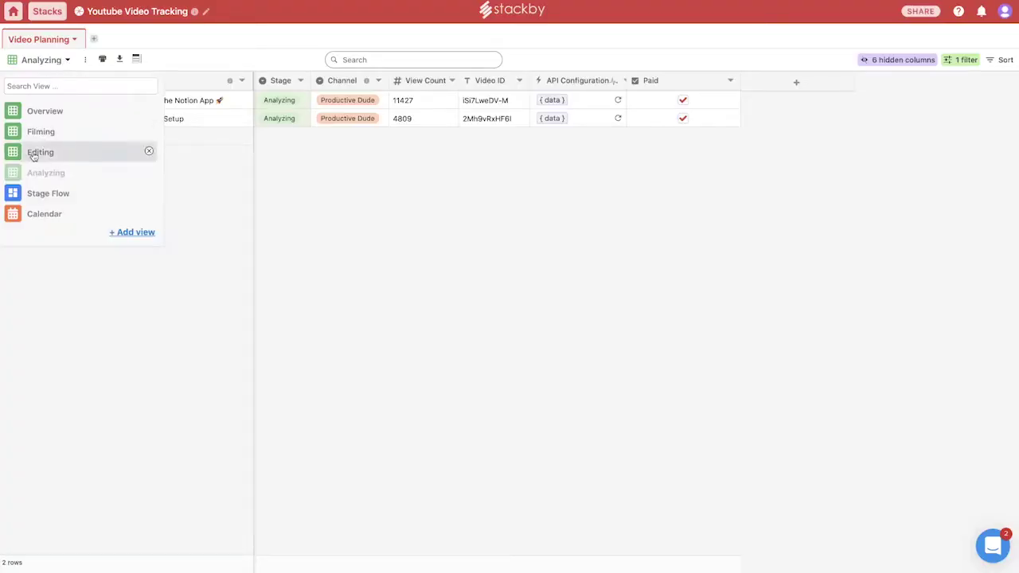
Switch to the Overview grid view and scroll across its columns.
left_click(70, 111)
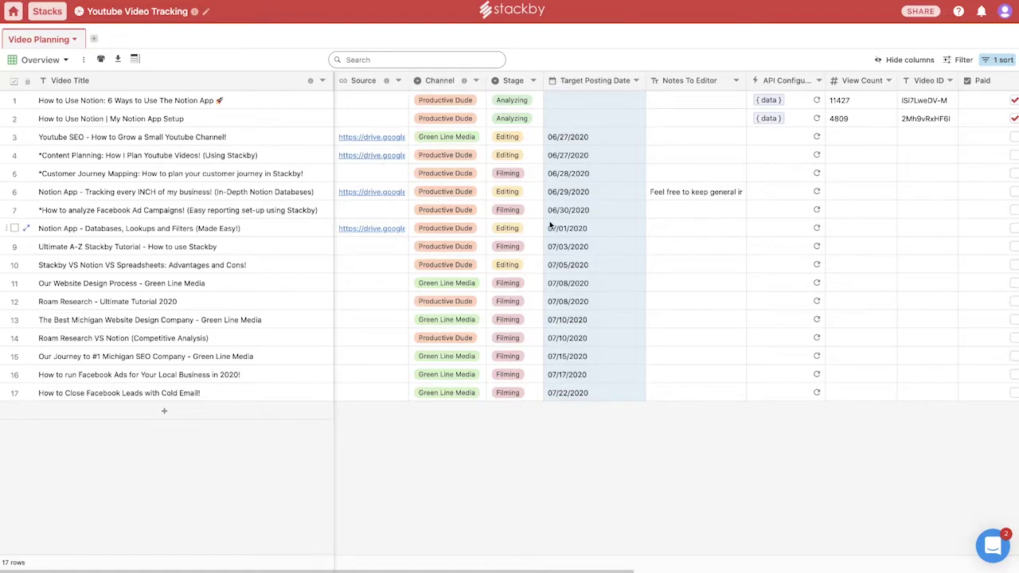
scroll(549, 226, "right", 10)
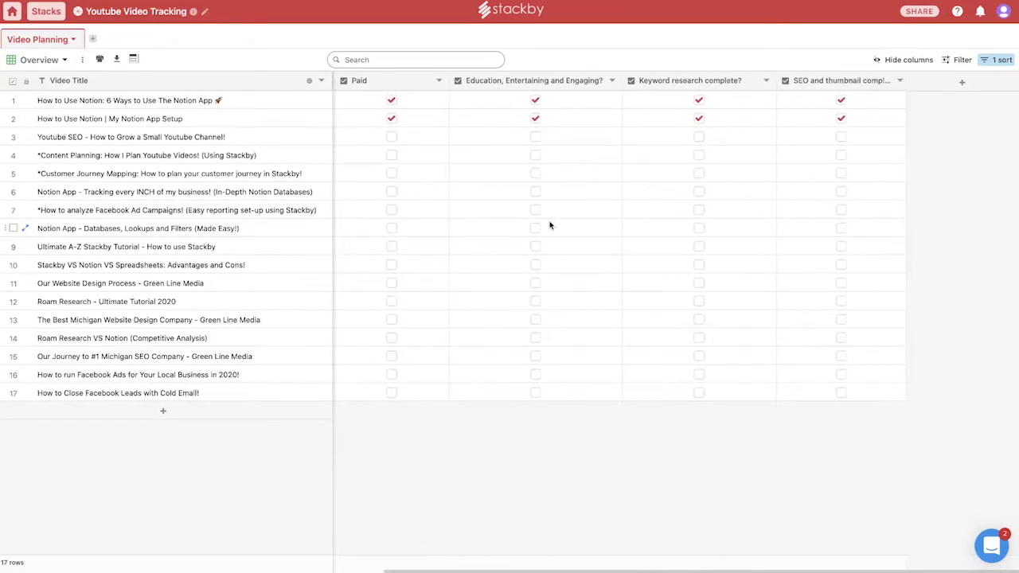
scroll(549, 226, "left", 10)
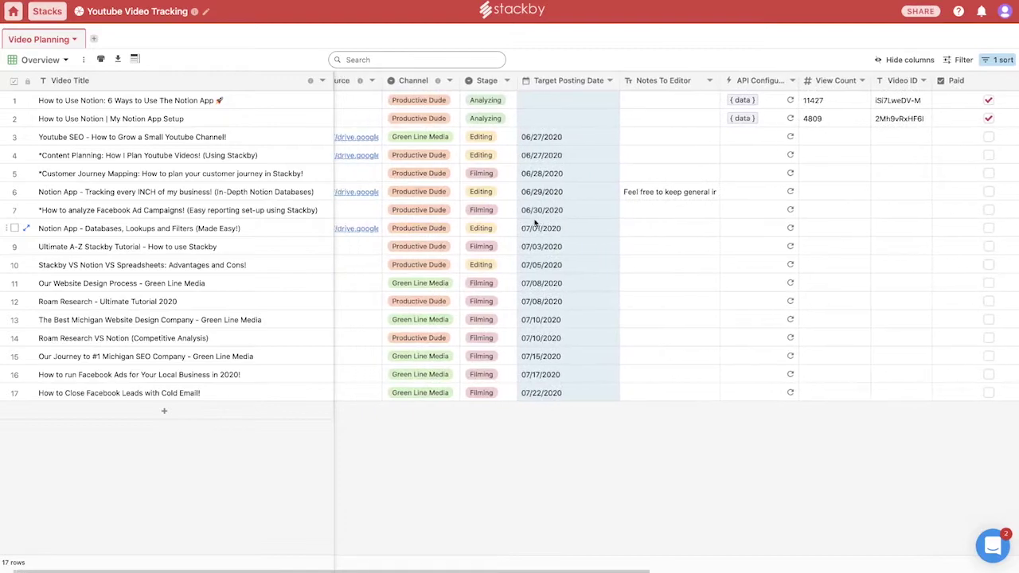
scroll(535, 222, "left", 1)
scroll(535, 223, "right", 3)
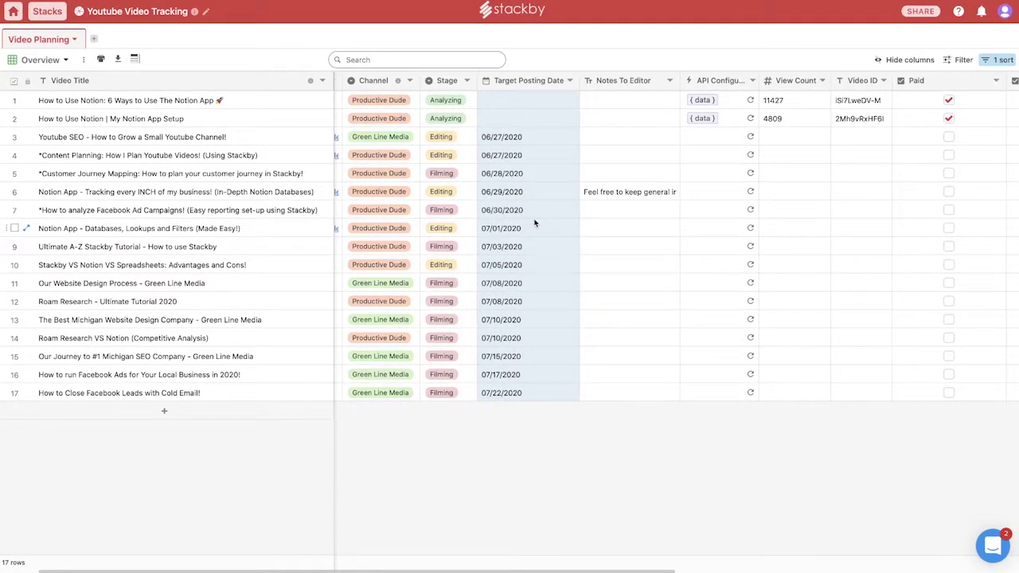
Switch to the Filming view and try selecting Stage and title cells, then clear them.
left_click(44, 59)
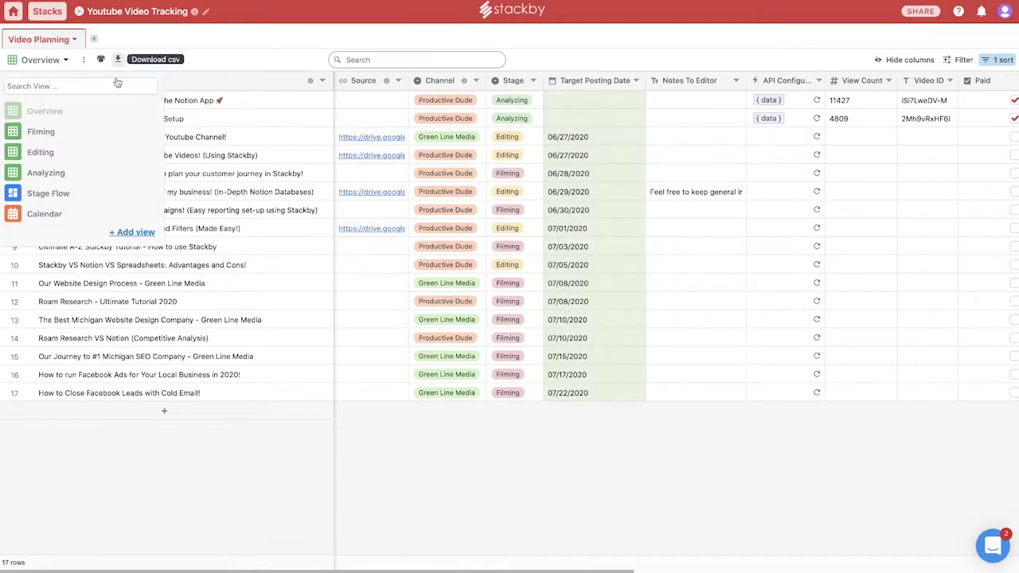
left_click(41, 130)
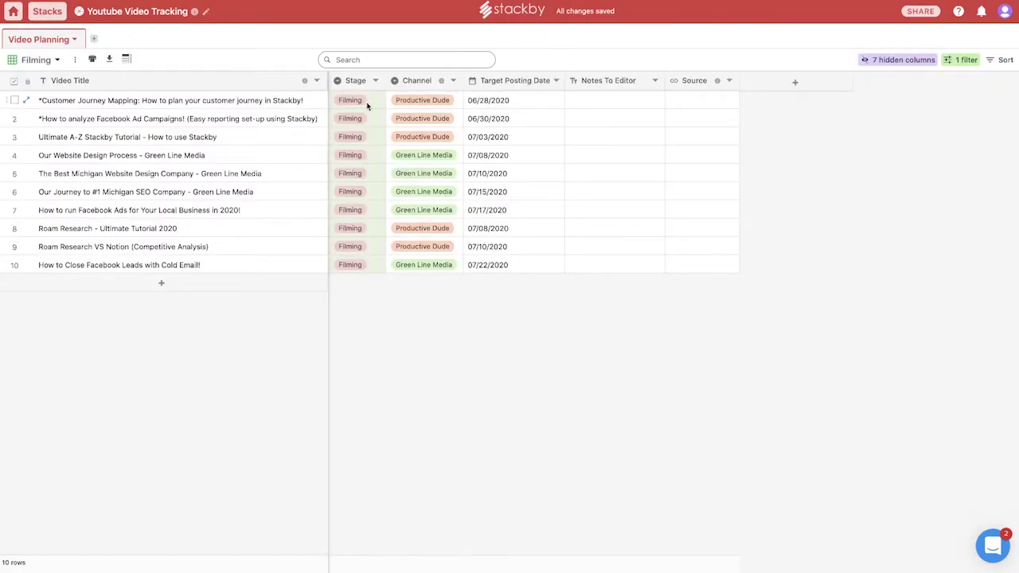
left_click_drag(367, 105, 371, 265)
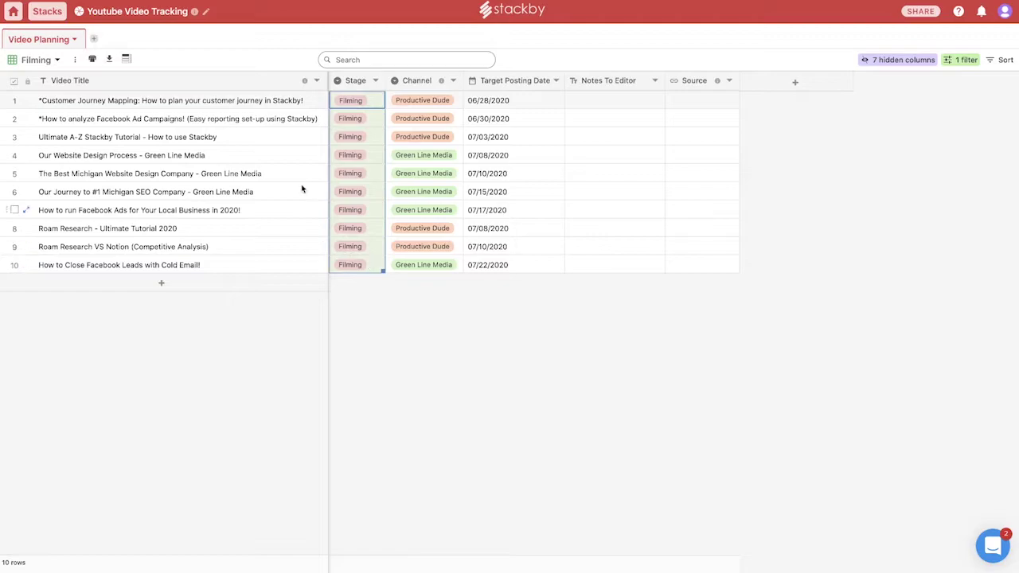
key("Escape")
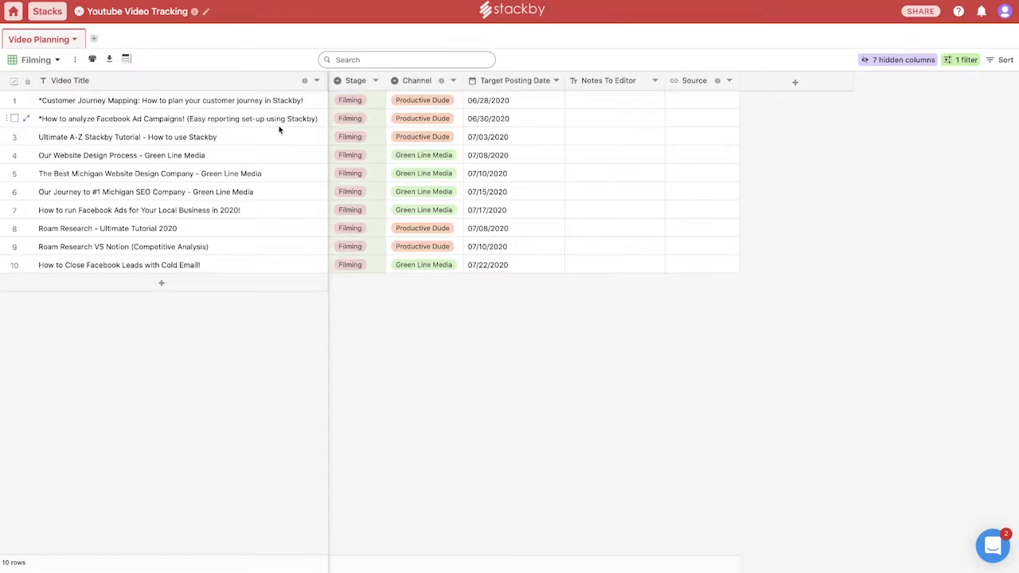
left_click_drag(279, 130, 286, 211)
left_click(286, 43)
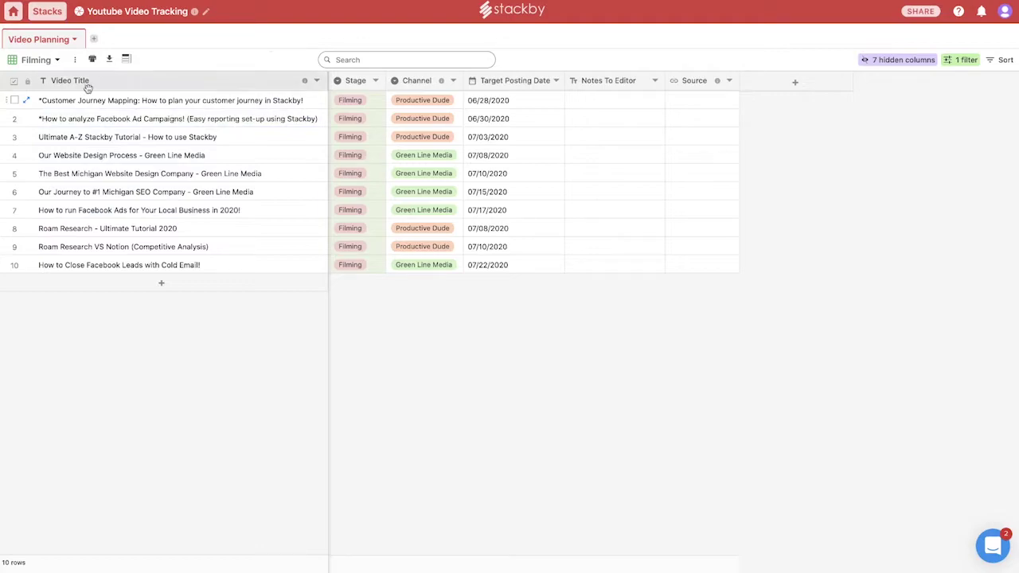
Set the Customer Journey Mapping video's stage to Editing.
left_click(368, 104)
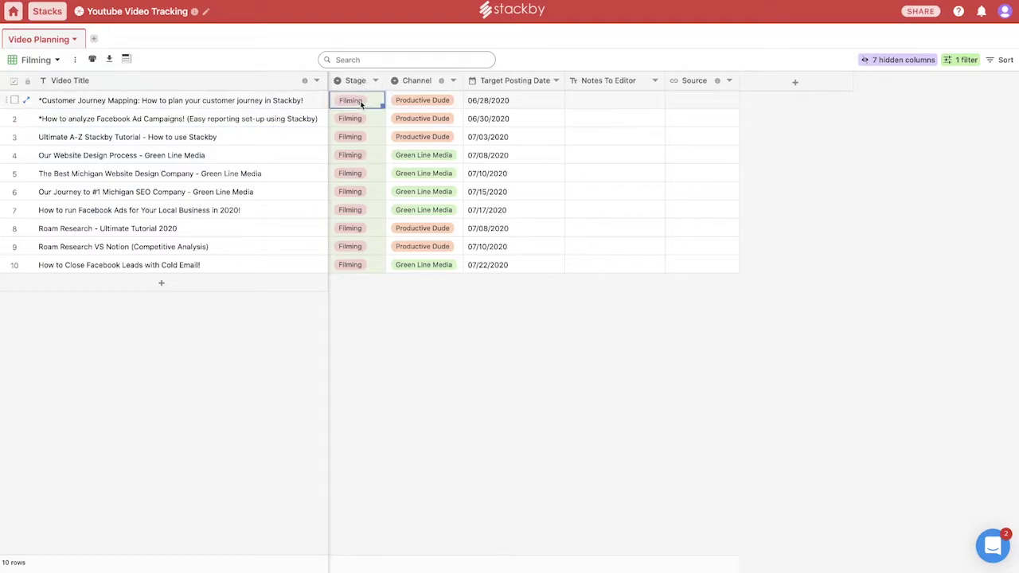
left_click(361, 103)
left_click(351, 138)
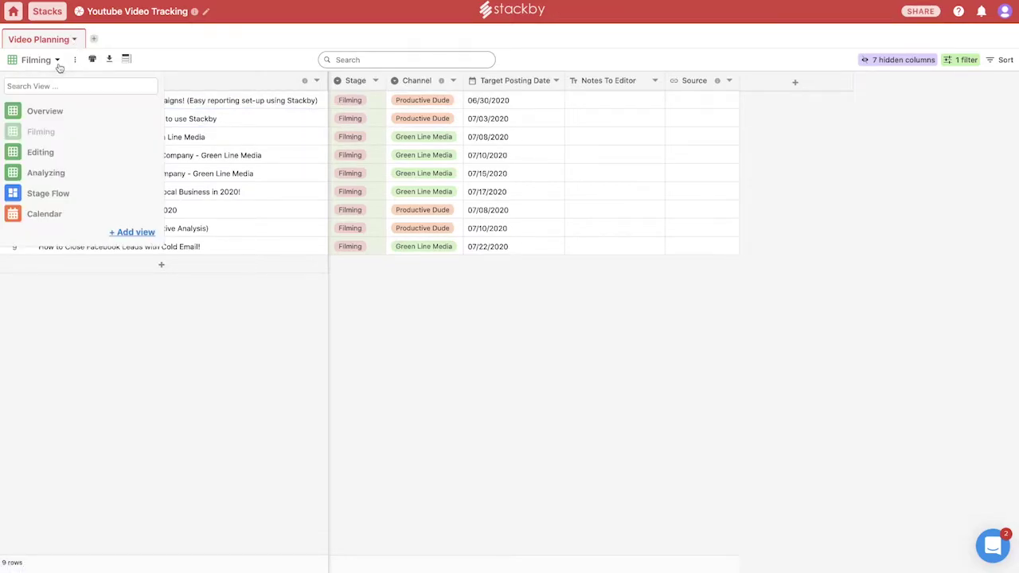
Show the Editing view and select the empty Source entries of rows 3 and 6.
left_click(68, 156)
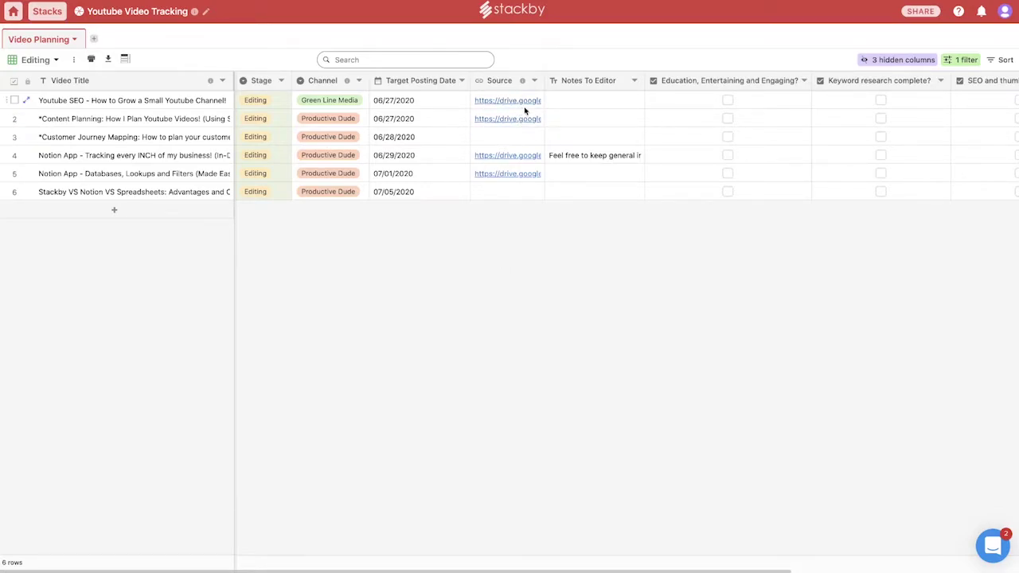
left_click(506, 137)
left_click(512, 191)
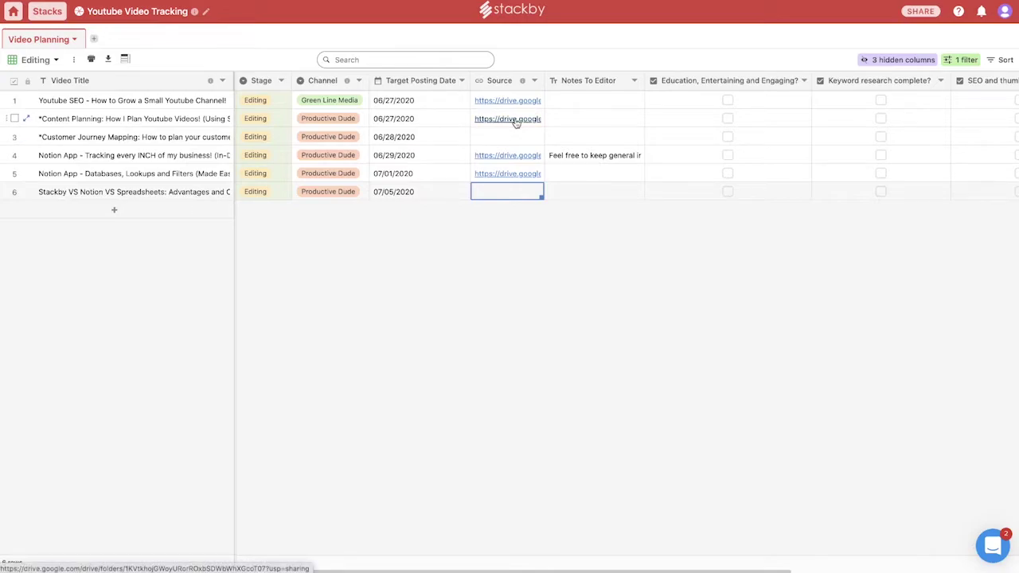
Open the second video's Google Drive source folder, inspect its four files, then close it.
left_click(516, 119)
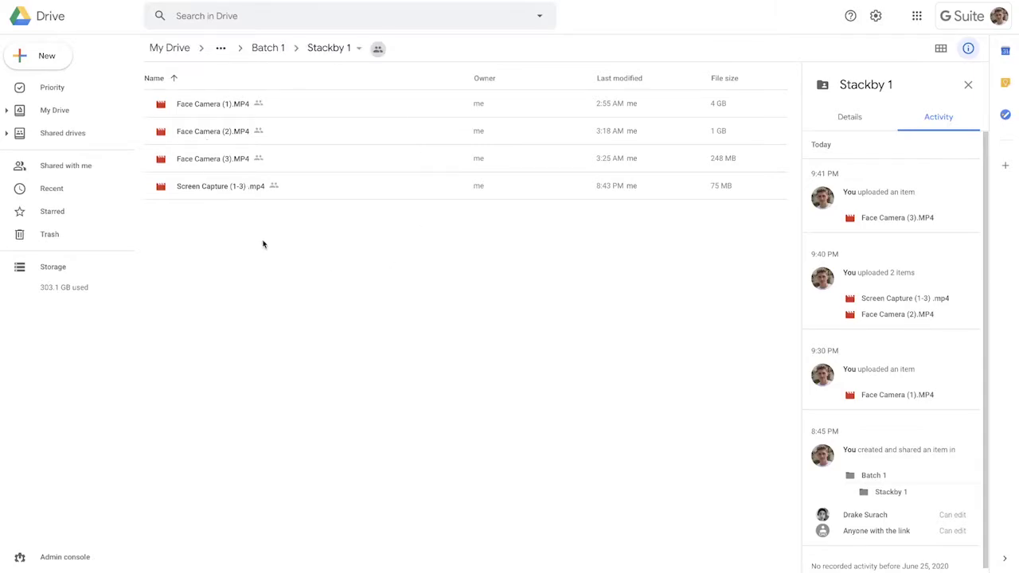
left_click_drag(263, 244, 198, 95)
left_click(241, 311)
key("ctrl+w")
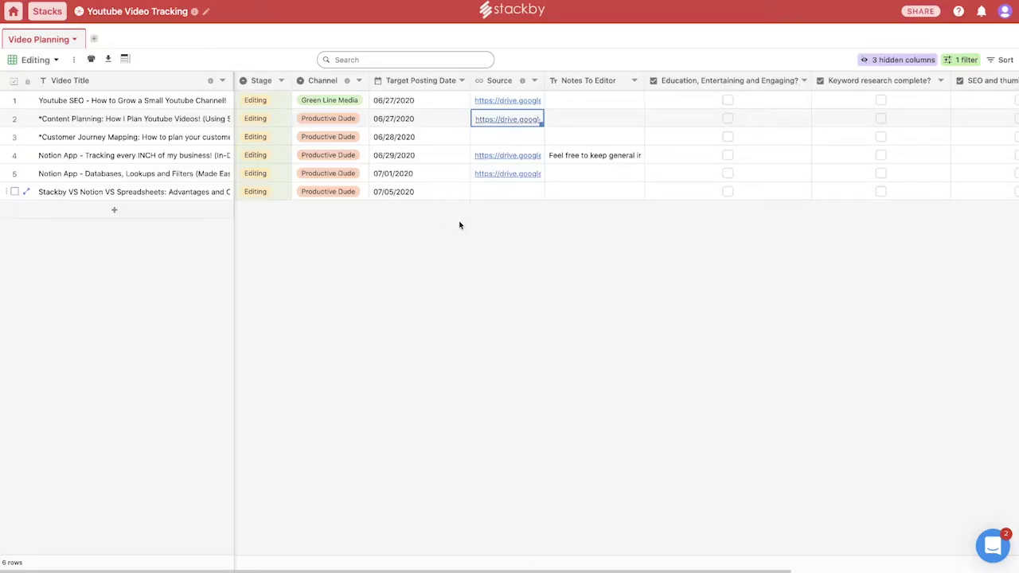
Tick row 1's three checklist items: Education/Entertaining/Engaging, Keyword research, SEO and thumbnail.
scroll(691, 146, "right", 5)
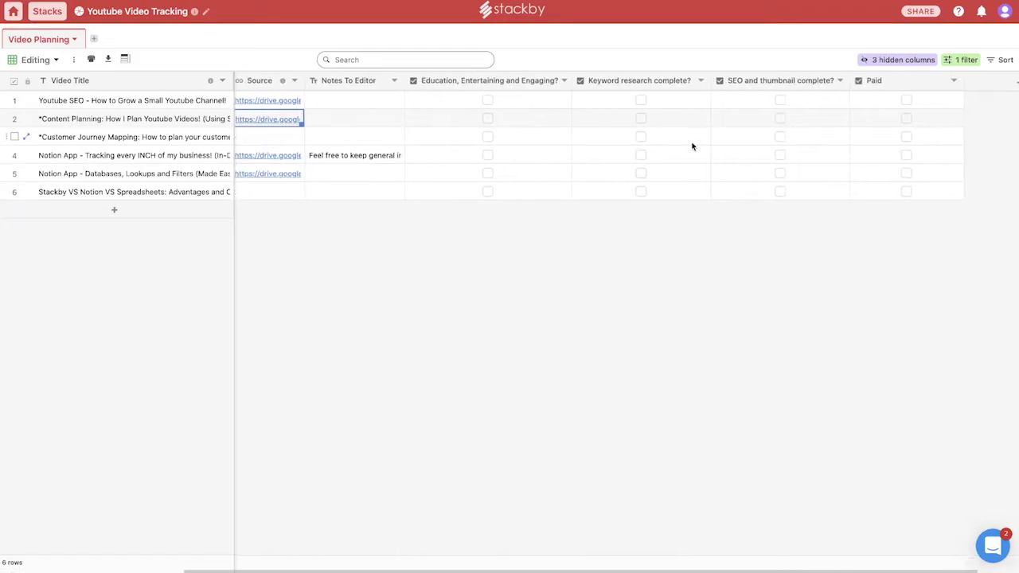
left_click(488, 101)
left_click(641, 102)
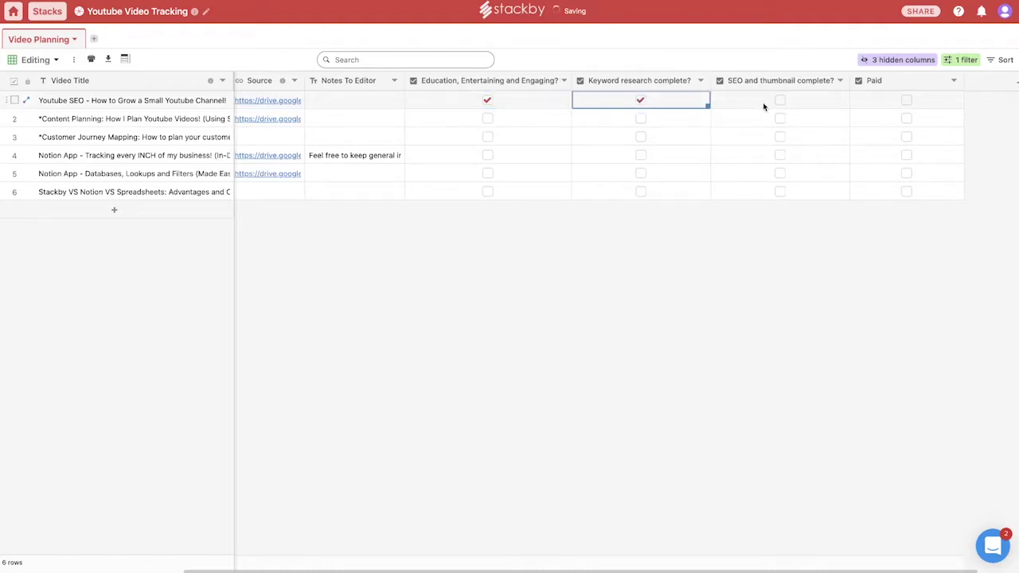
left_click(778, 101)
Untick those three checklist items again and mark the Youtube SEO video as Paid.
left_click(488, 100)
left_click(642, 101)
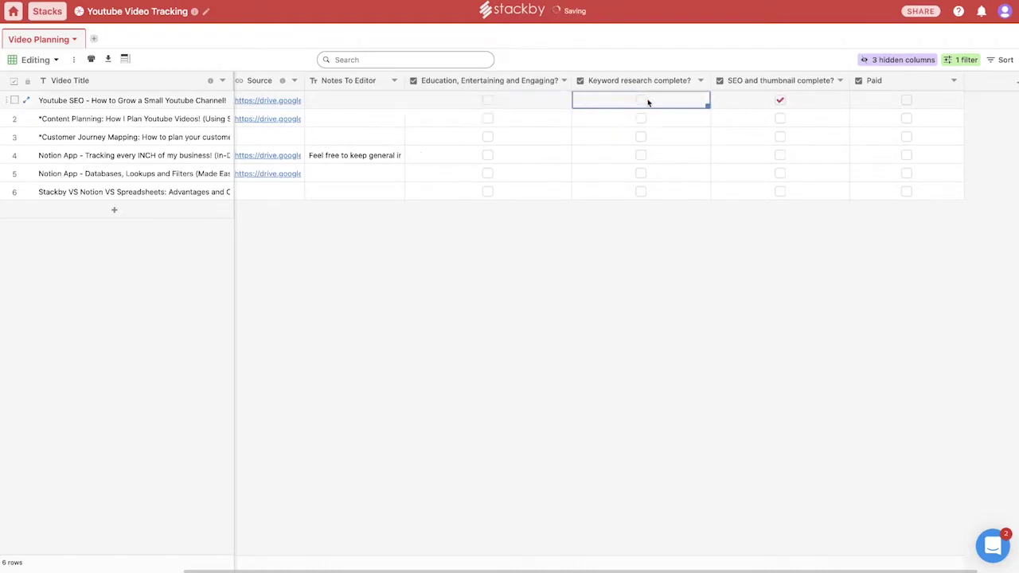
left_click(780, 101)
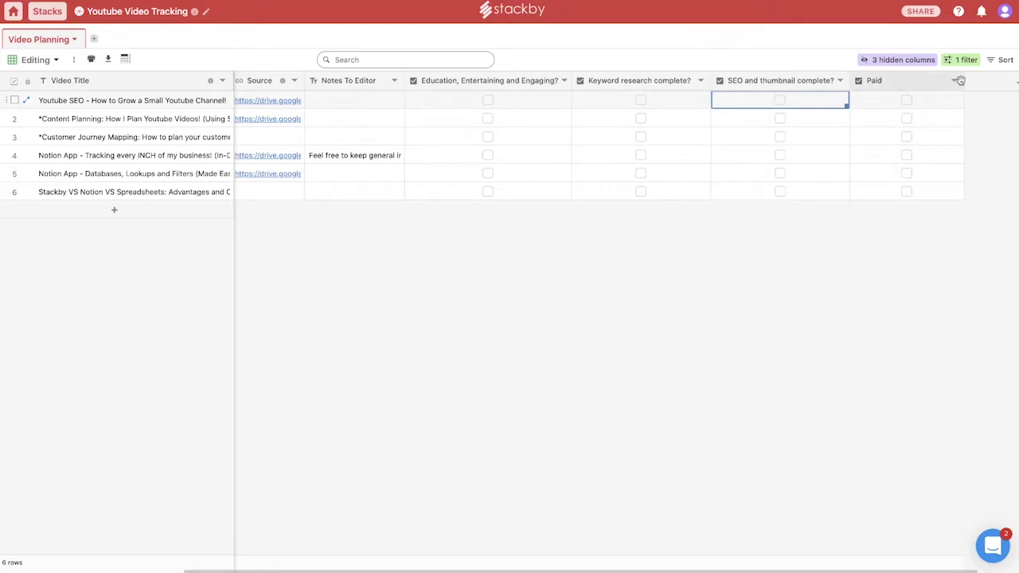
left_click(779, 101)
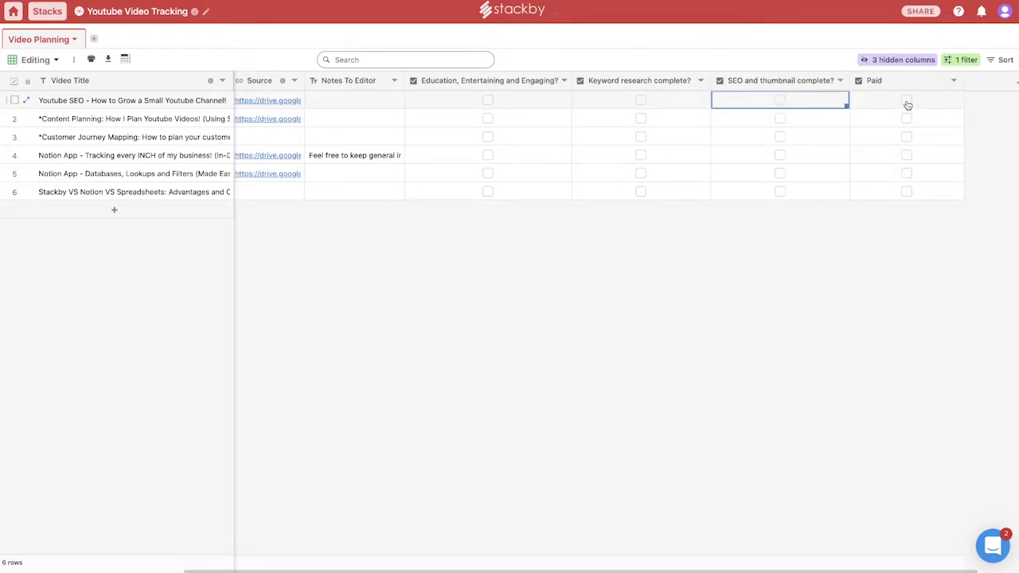
left_click(907, 102)
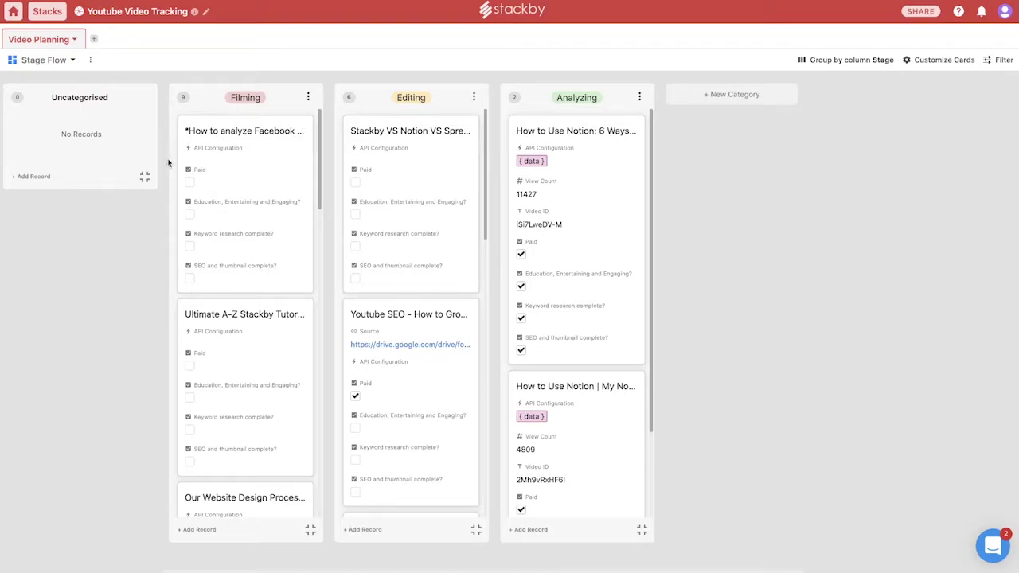
Collapse the empty Uncategorised column and briefly open the Facebook ad campaigns record.
left_click(145, 176)
left_click(145, 174)
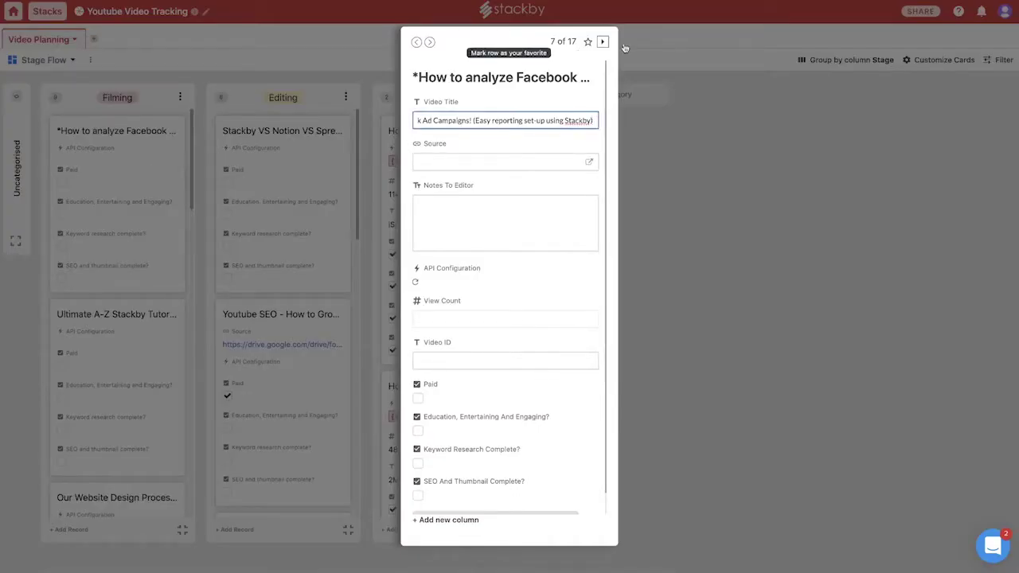
left_click(146, 171)
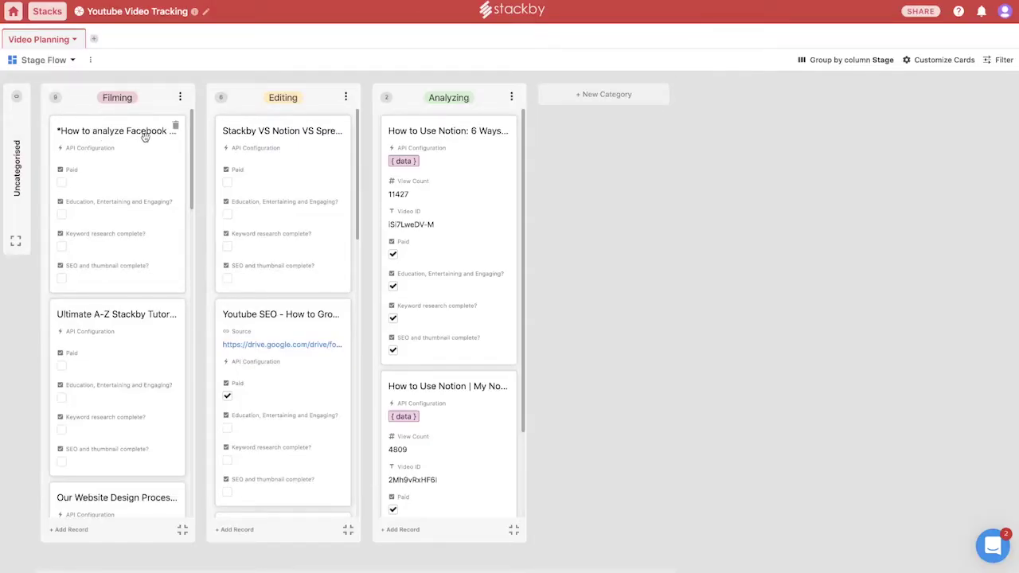
Review the Facebook ad campaigns editor notes, then drag Stackby VS Notion into Analyzing.
left_click(151, 178)
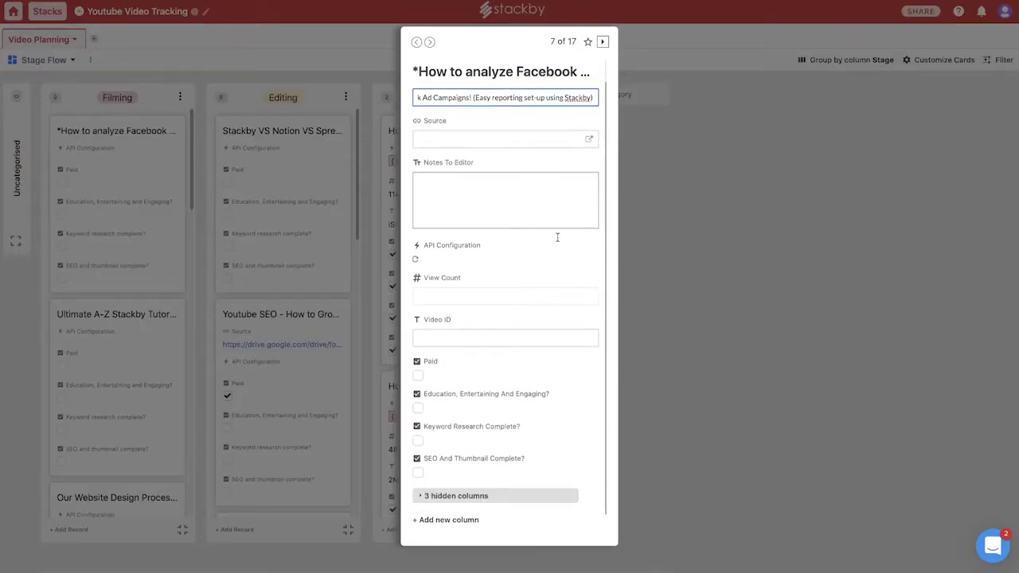
left_click(499, 186)
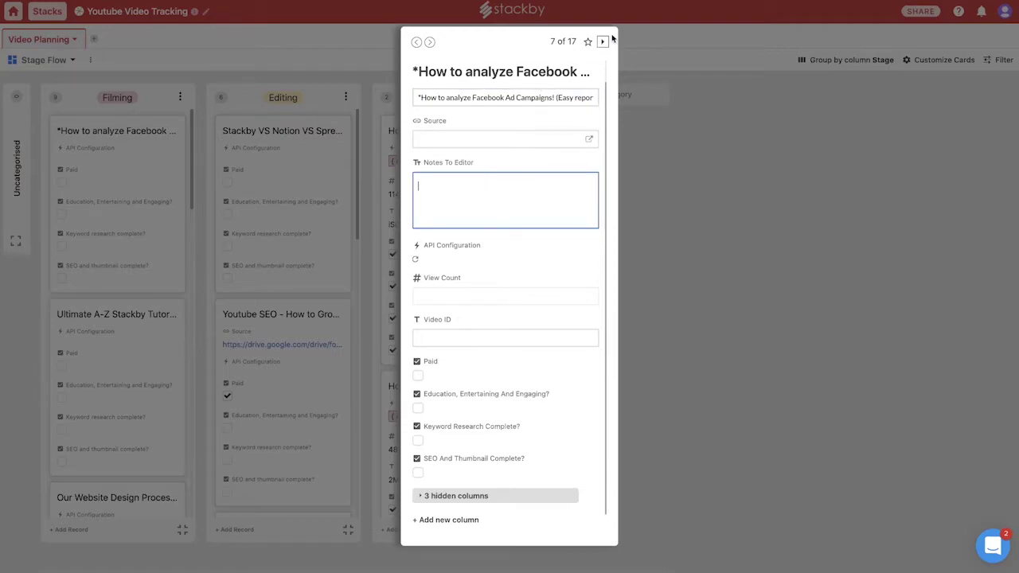
left_click(278, 141)
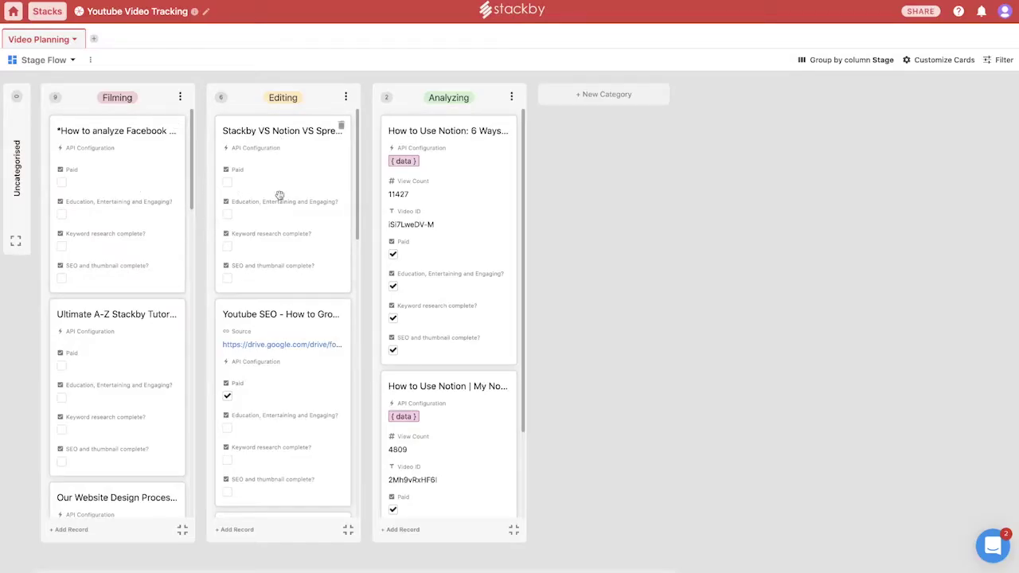
left_click_drag(262, 148, 306, 142)
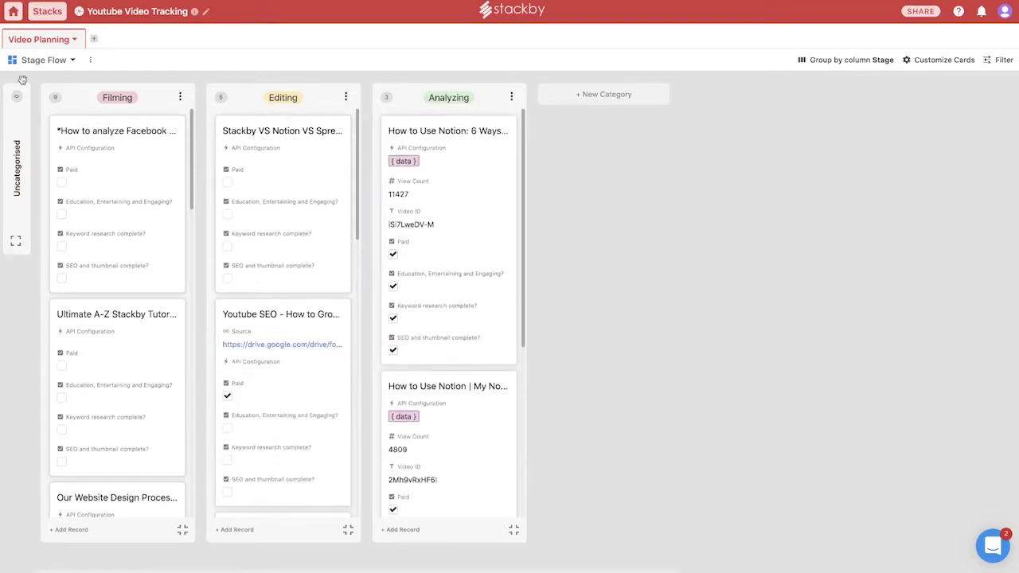
left_click(73, 60)
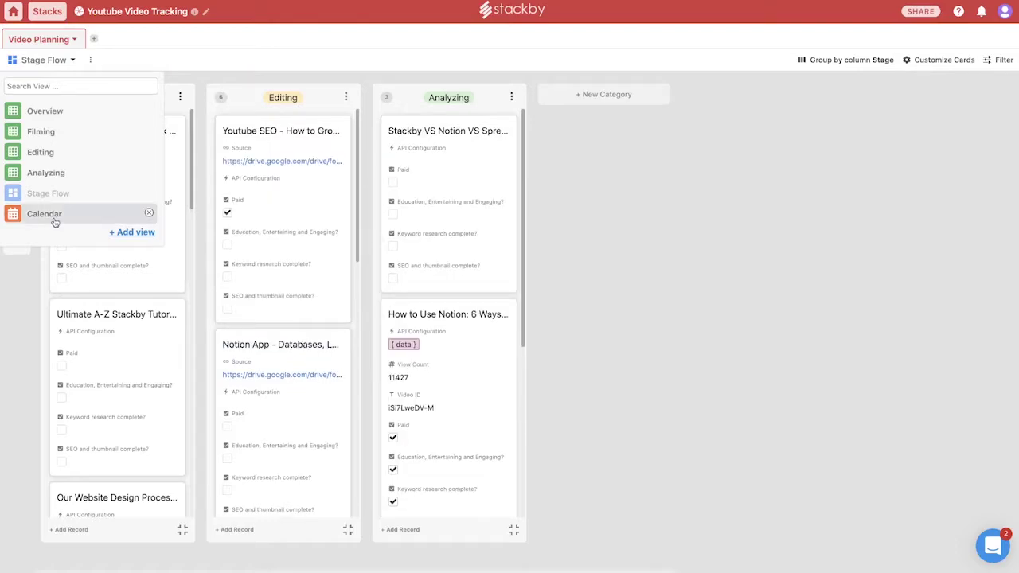
Show the videos on the June 2020 Calendar view, then go back to the stacks dashboard.
left_click(54, 215)
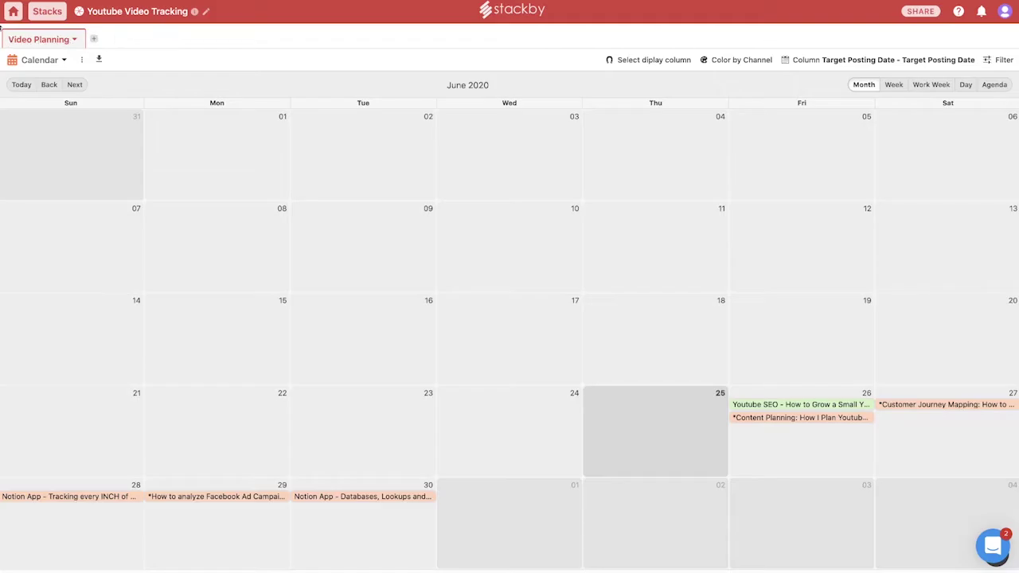
left_click(13, 12)
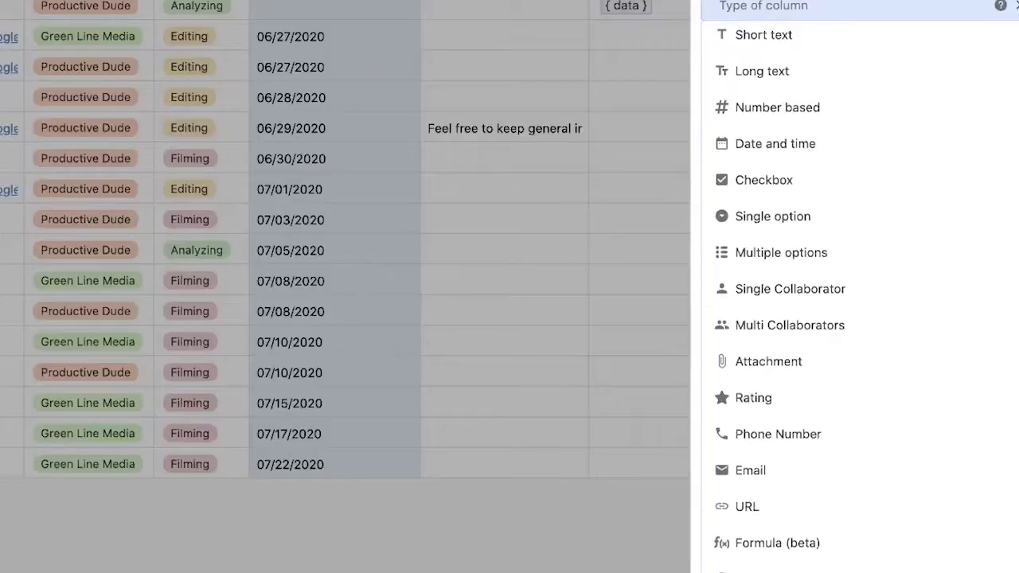
Scroll the column-type list to reveal Link to another row and Connect to an API or service.
scroll(841, 395, "up", 2)
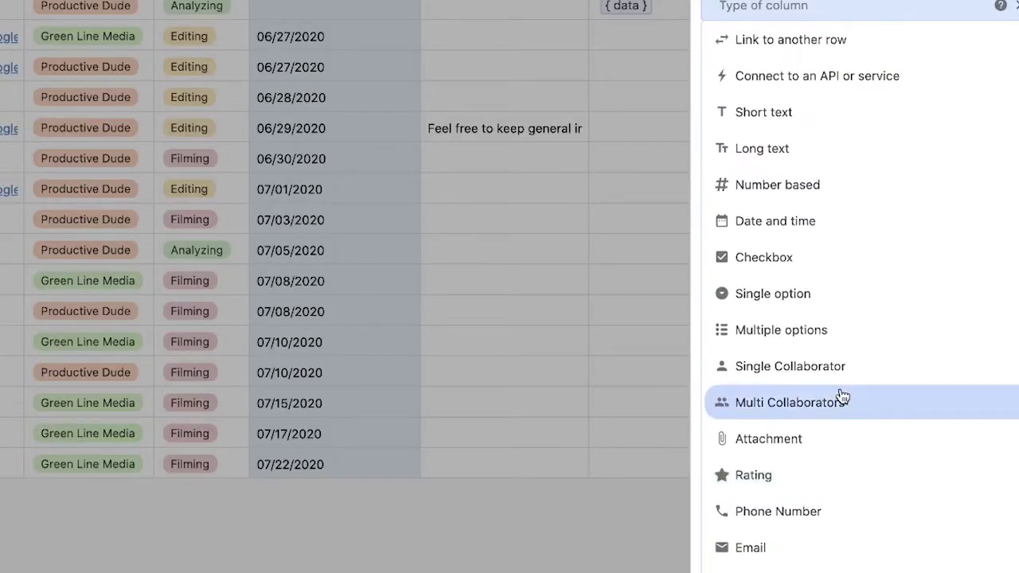